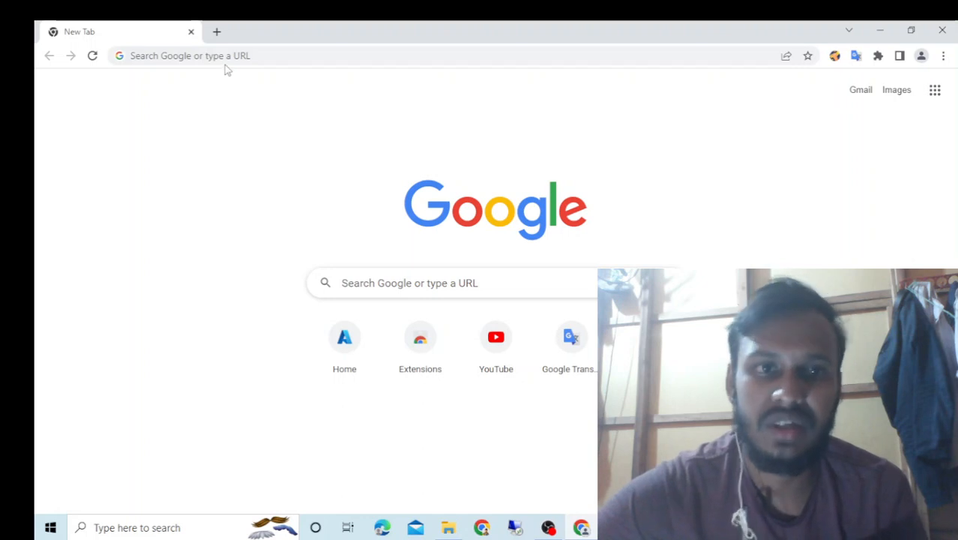
Step: Search Google for "win rar"
click(225, 59)
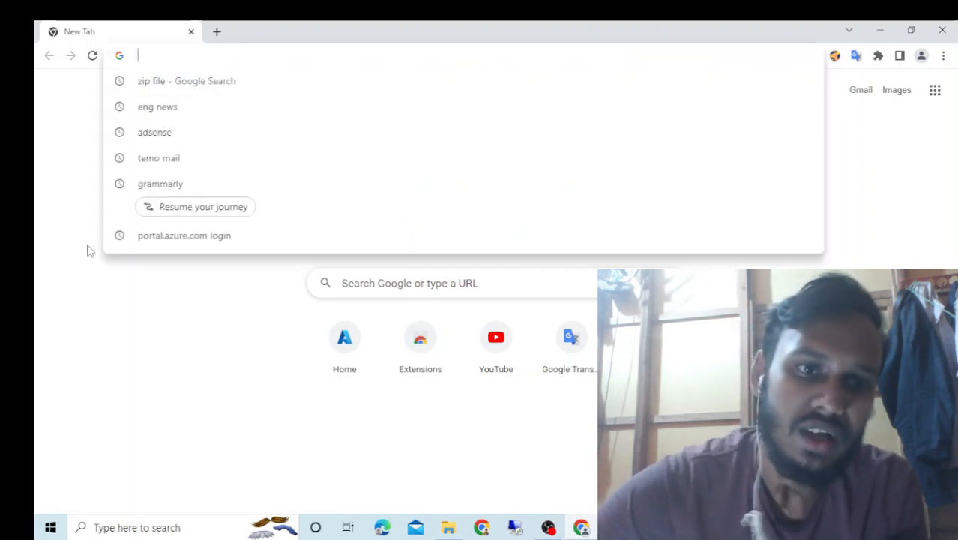
click(87, 252)
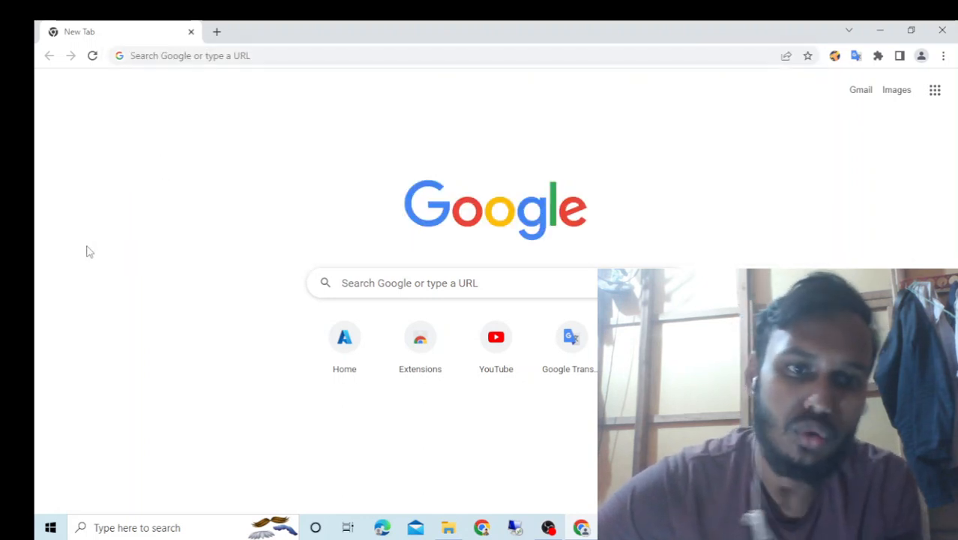
click(215, 64)
text(wi)
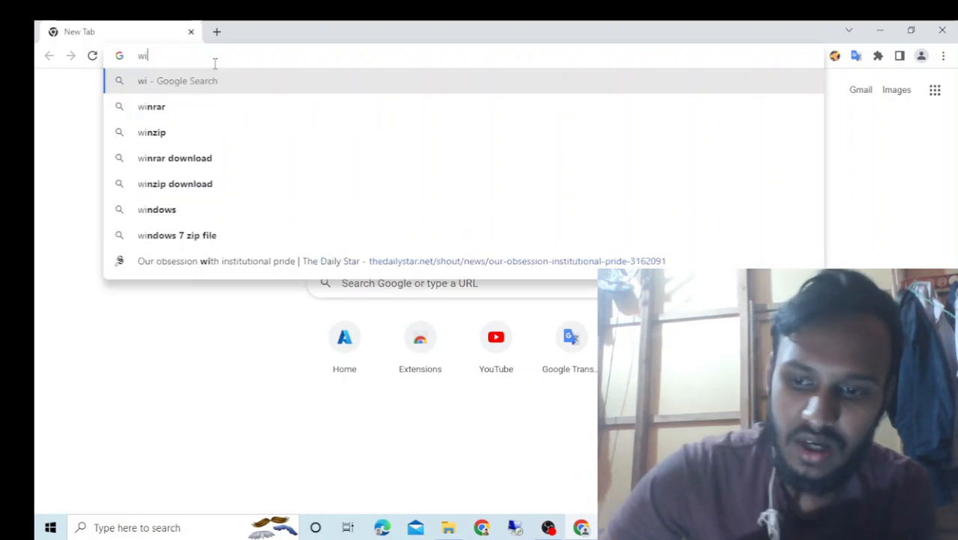
text(n rar)
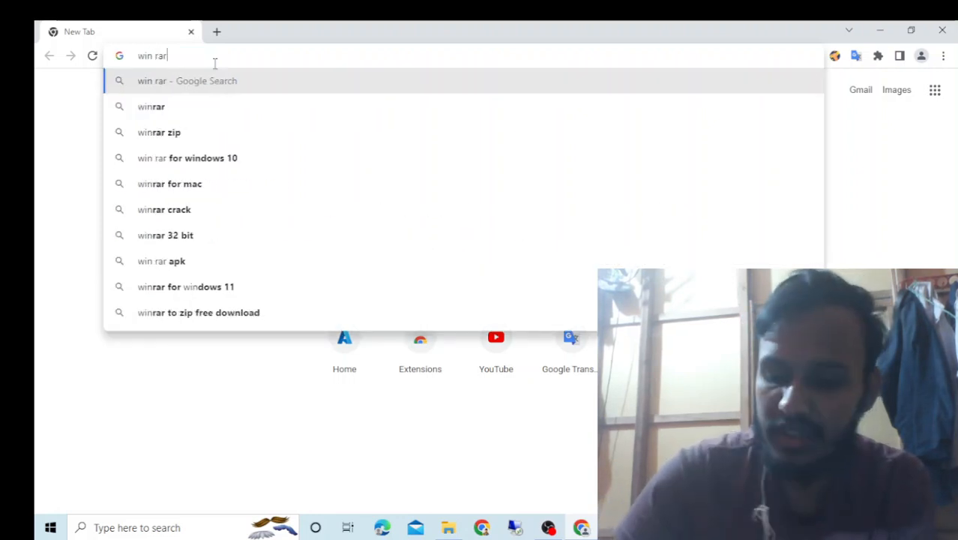
key(Return)
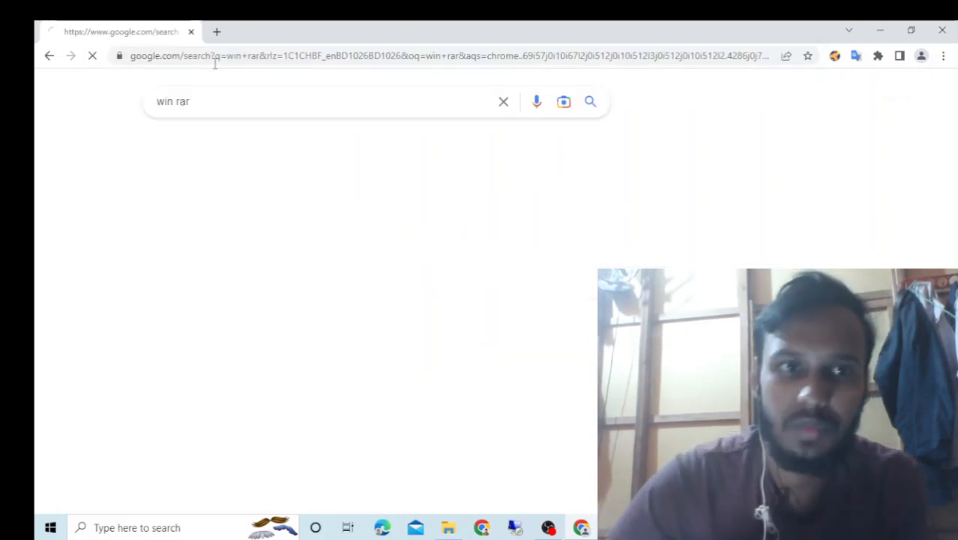
Step: Open the official win-rar.com result, "WinRAR download free and support: WinRAR"
scroll(191, 292, down, 10)
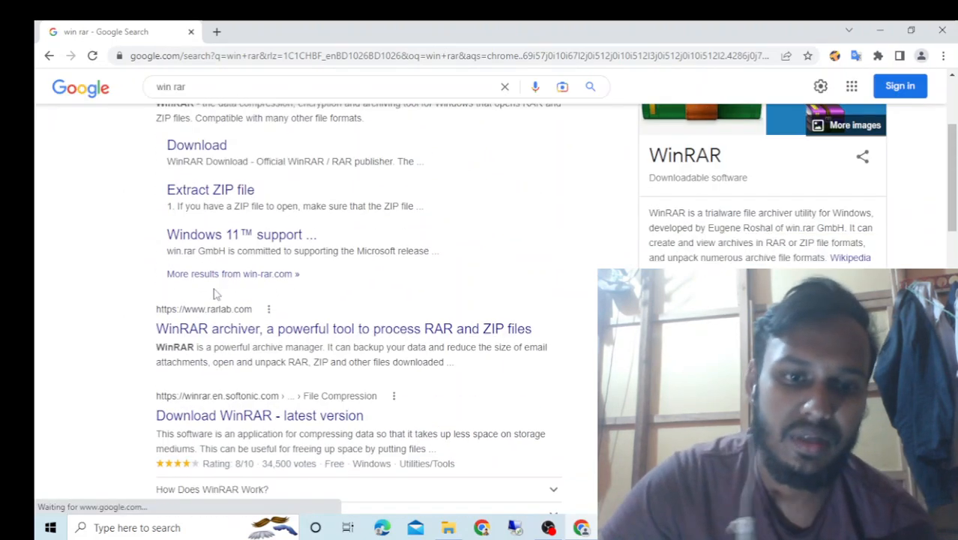
scroll(215, 294, up, 10)
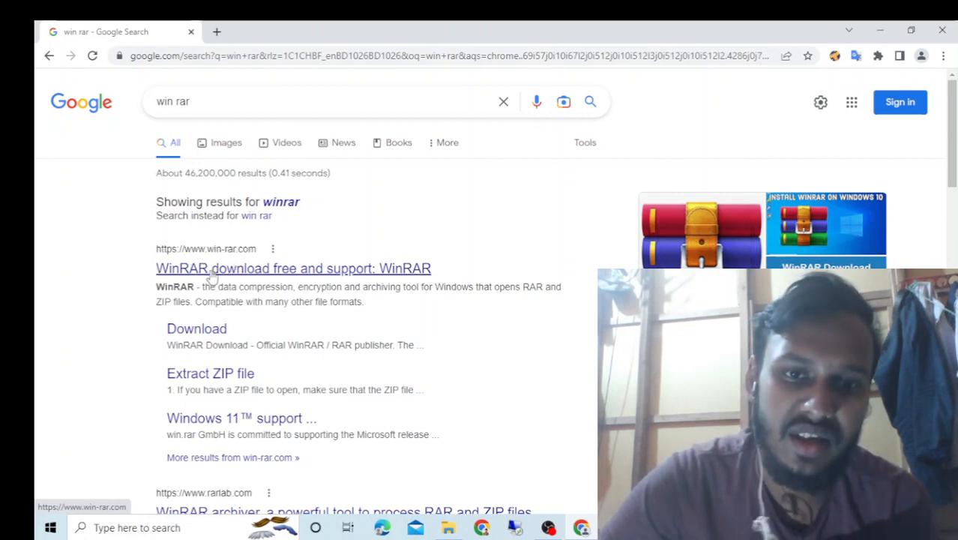
click(213, 274)
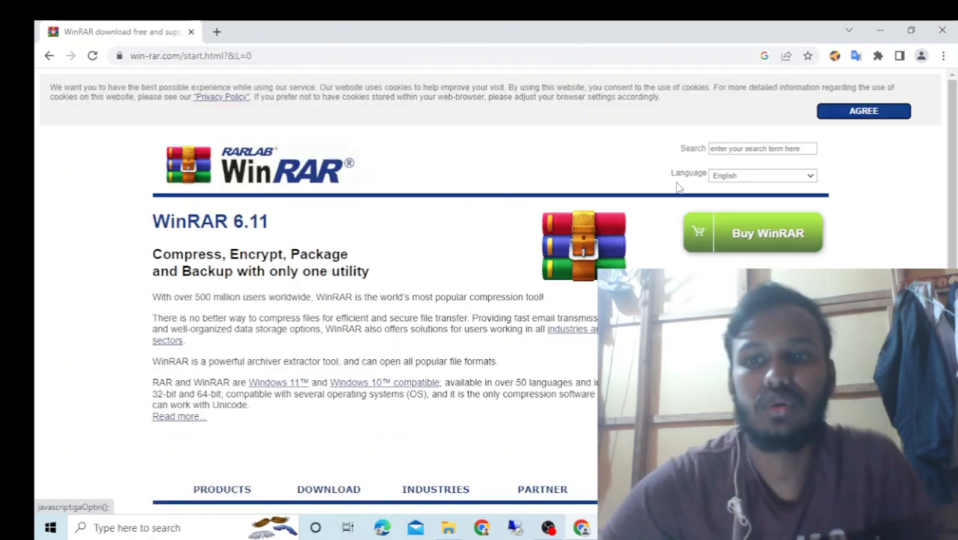
Step: Review the cart and payment form on the WinRAR purchase page, and return to the WinRAR home page
click(739, 229)
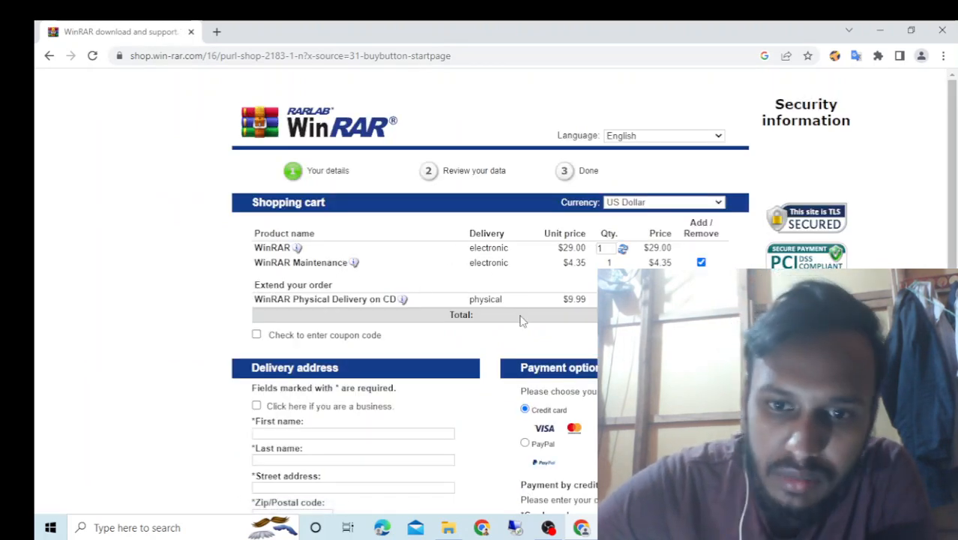
scroll(523, 321, down, 5)
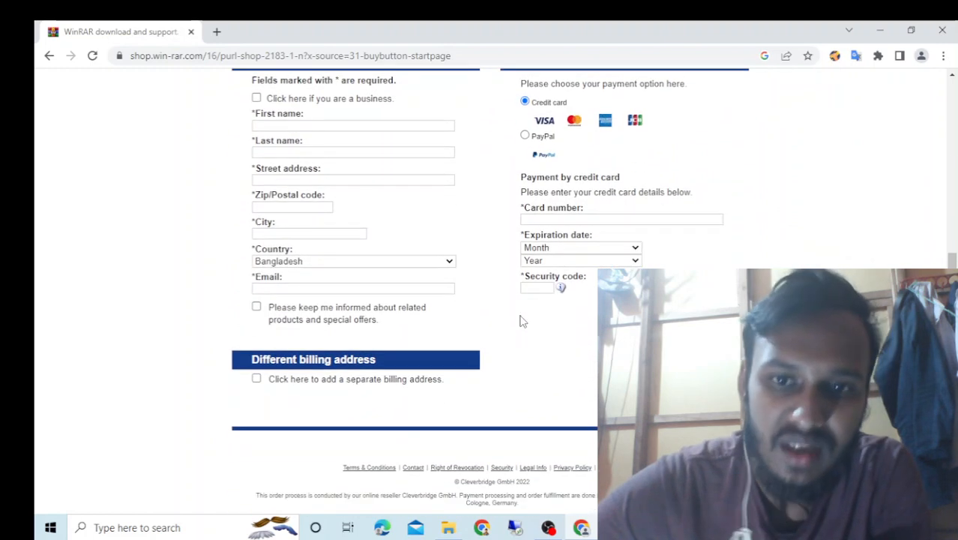
scroll(522, 321, up, 5)
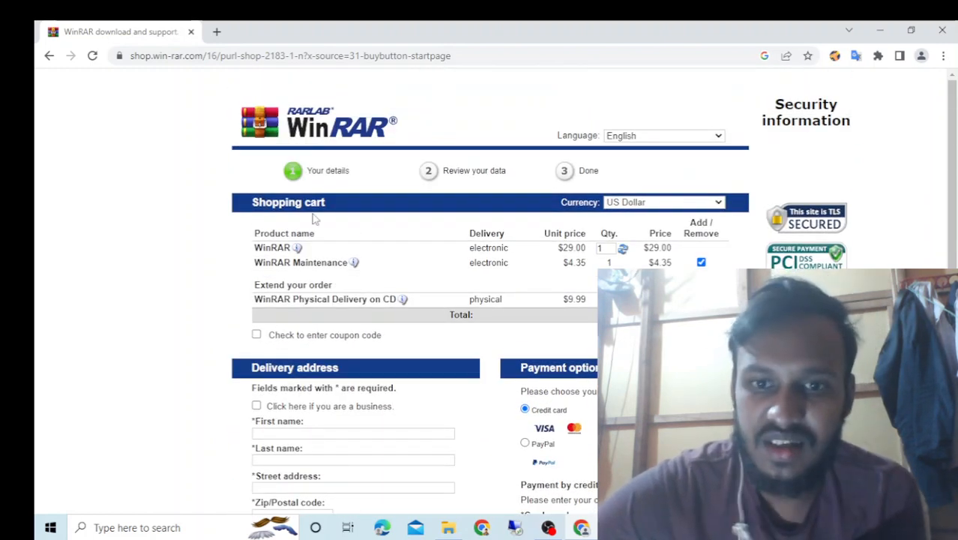
click(49, 56)
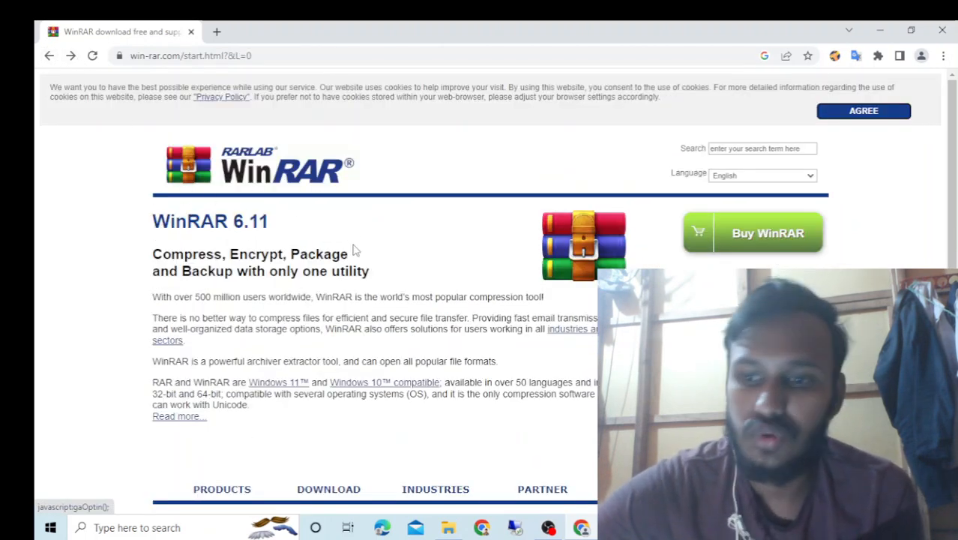
Step: Go to the WinRAR download page and start downloading the installer without buying a licence
scroll(260, 343, down, 1)
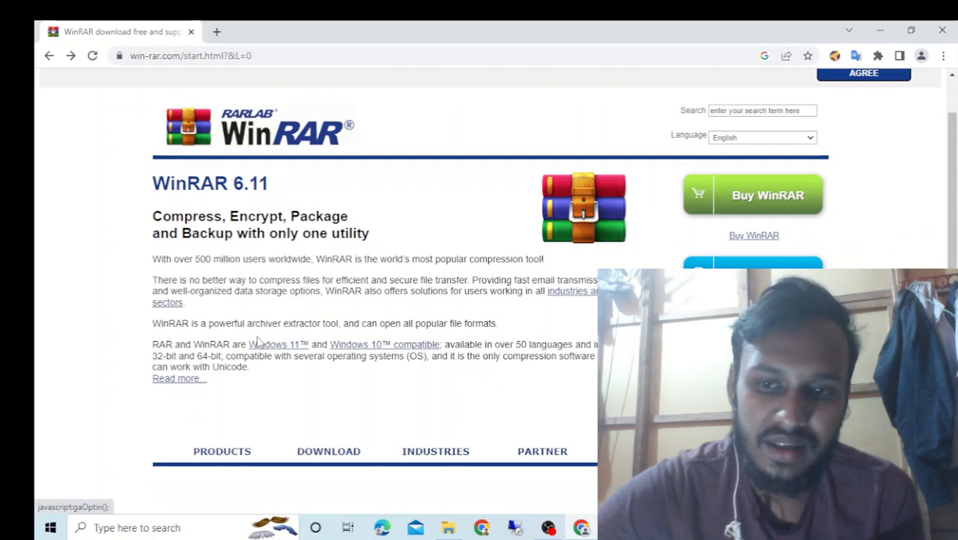
scroll(261, 343, up, 1)
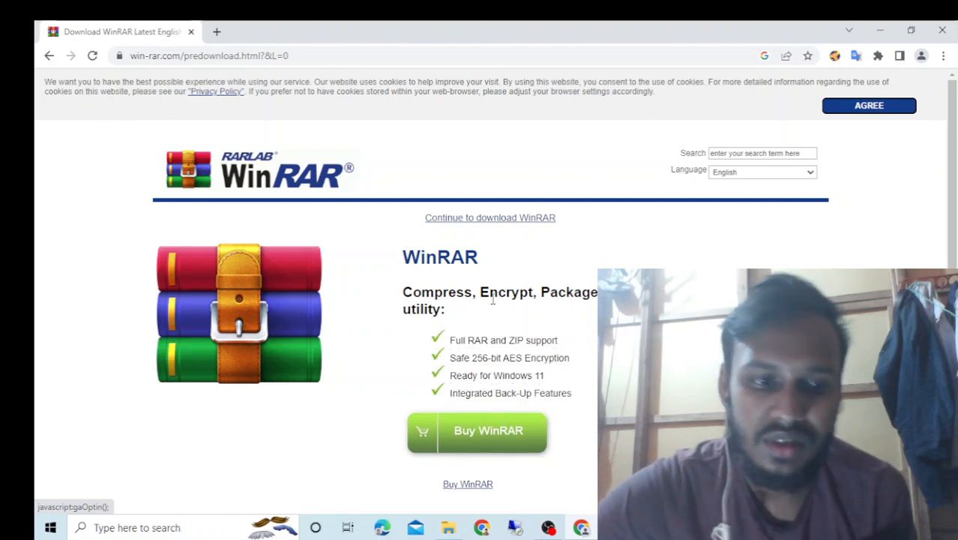
scroll(493, 299, down, 2)
scroll(493, 299, up, 2)
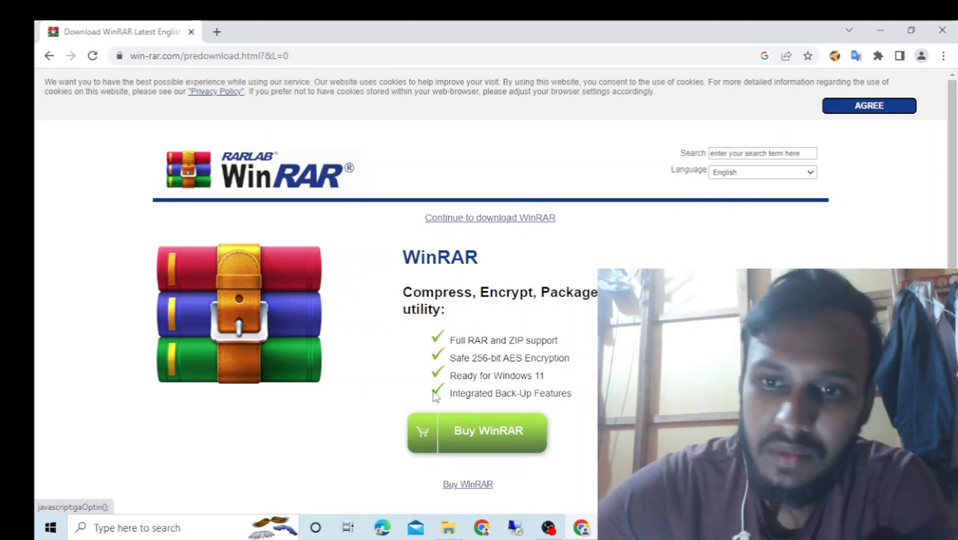
scroll(435, 380, down, 4)
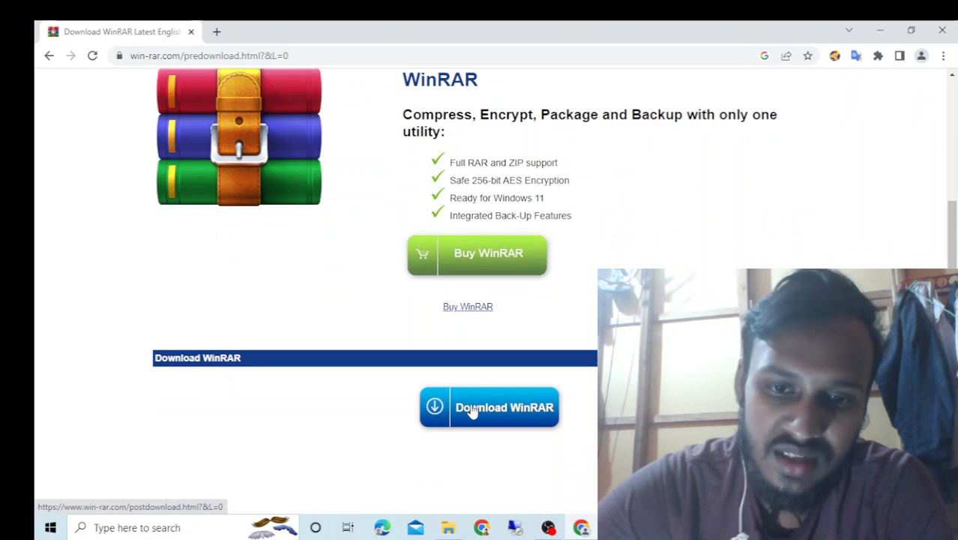
click(472, 409)
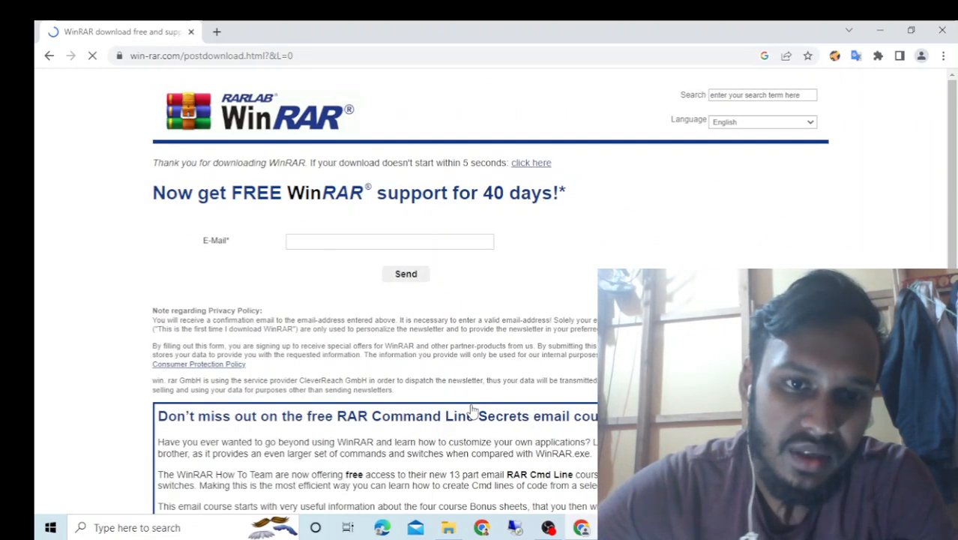
scroll(472, 412, down, 1)
scroll(472, 411, up, 1)
scroll(473, 411, down, 1)
scroll(472, 412, up, 1)
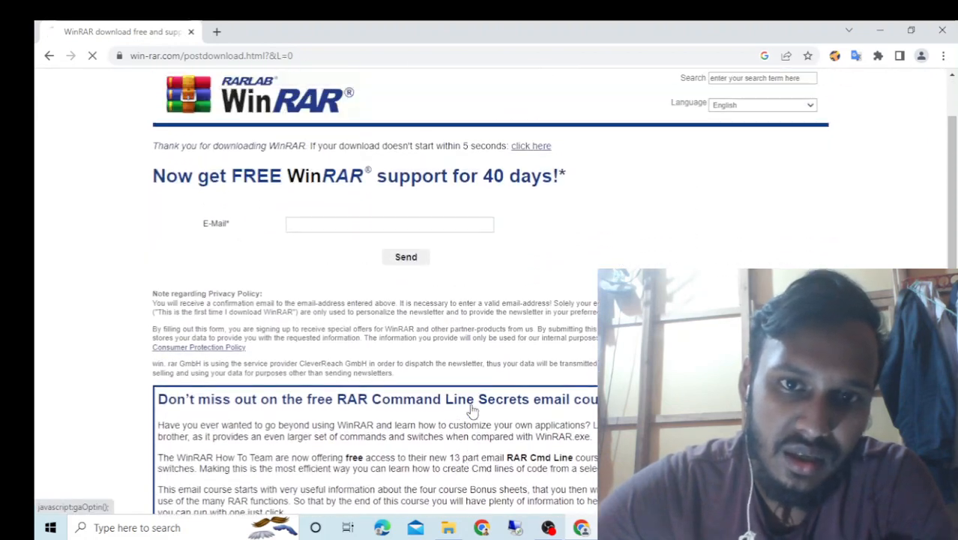
scroll(472, 409, up, 1)
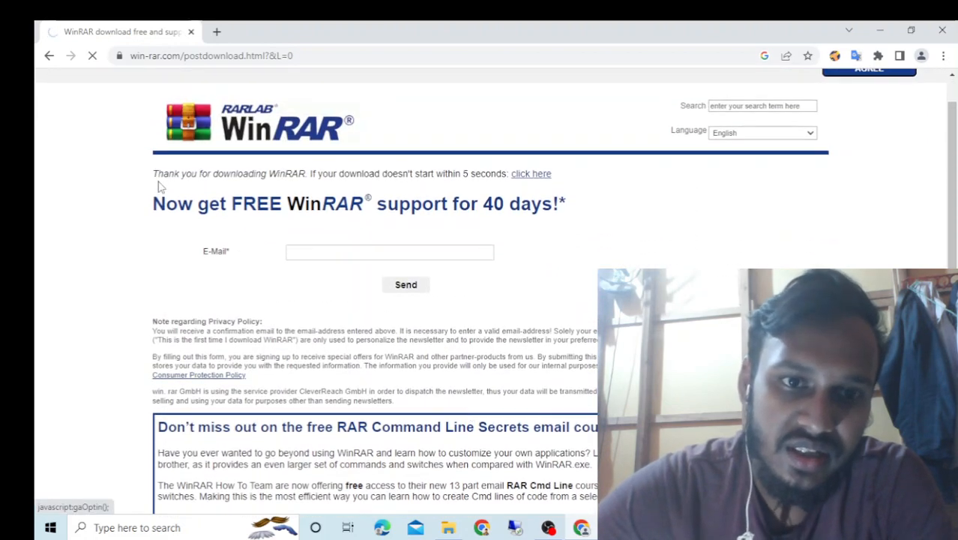
drag(158, 186, 244, 187)
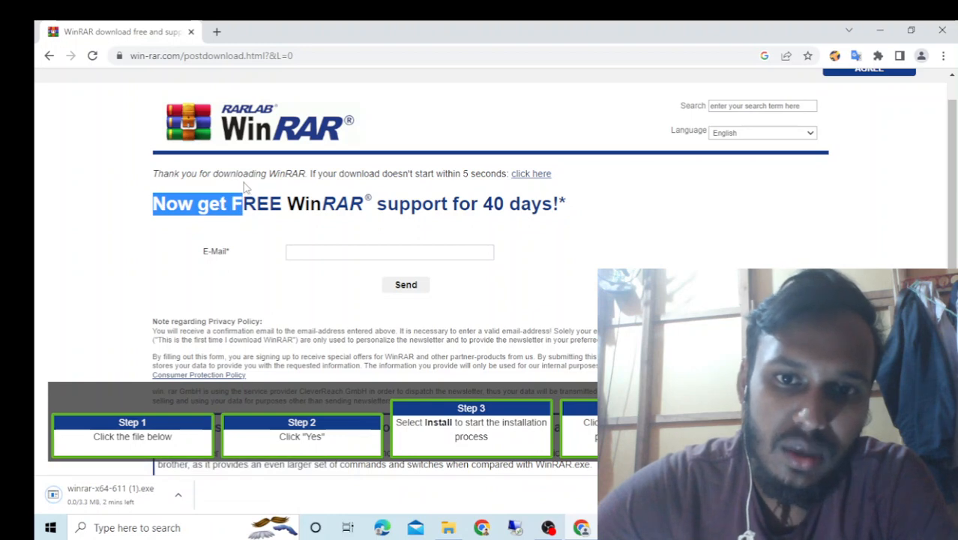
click(332, 170)
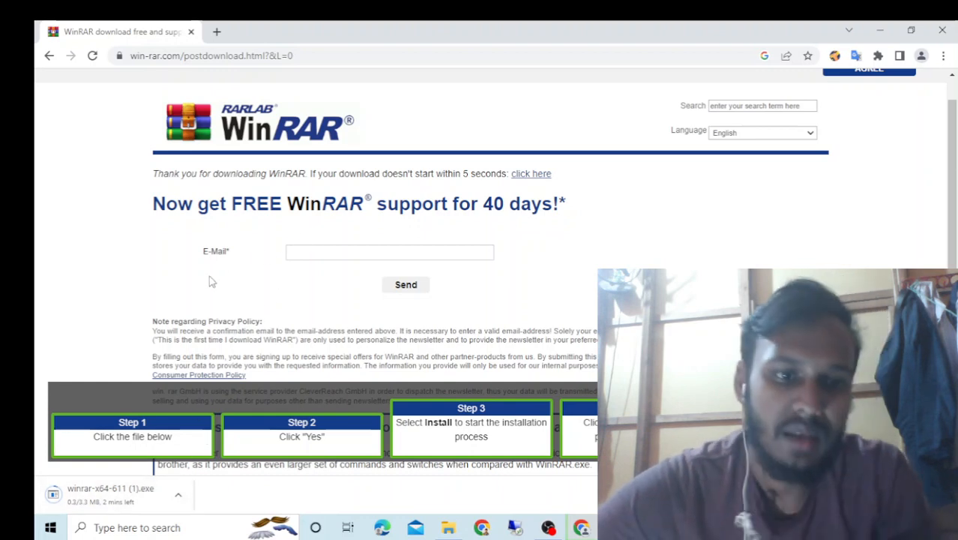
Step: Open the browser's downloads list and run the downloaded winrar-x64-611 (1).exe installer
key(ctrl+j)
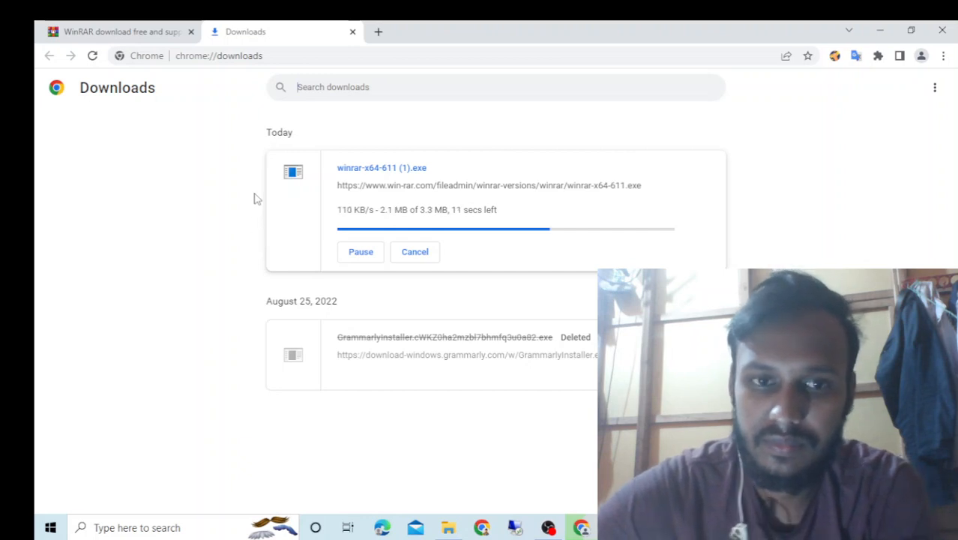
double_click(269, 132)
click(231, 156)
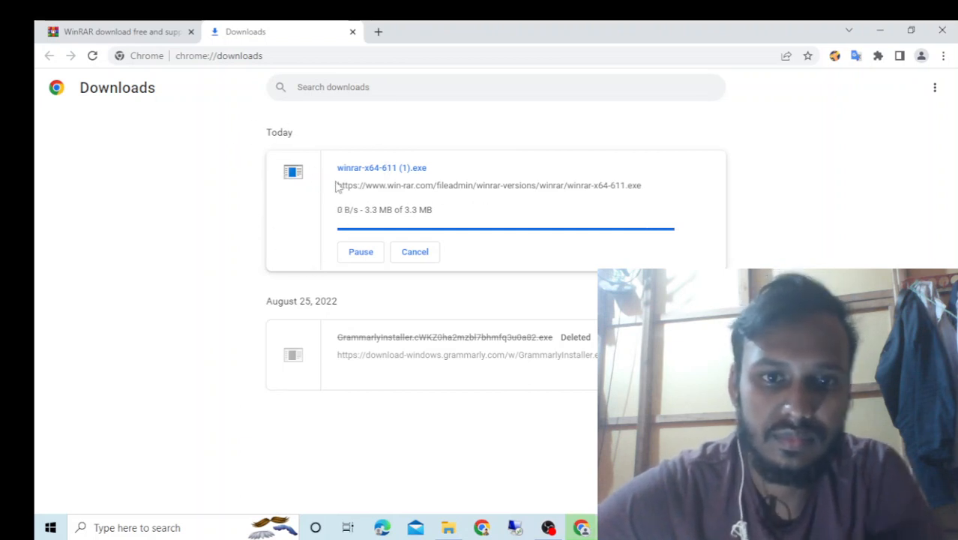
click(381, 168)
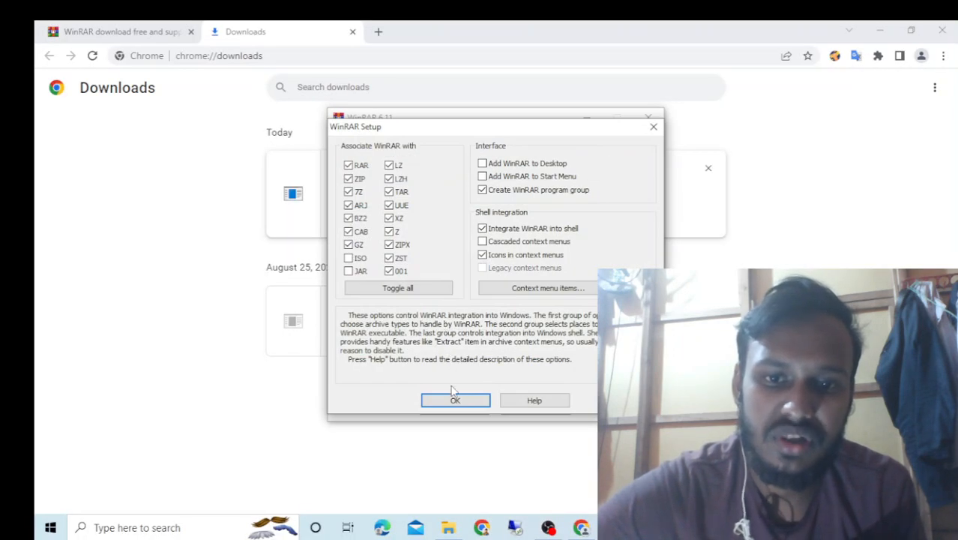
Step: Accept the default WinRAR setup options, finish the setup, and close the leftover WinRAR folder and installer windows
click(455, 399)
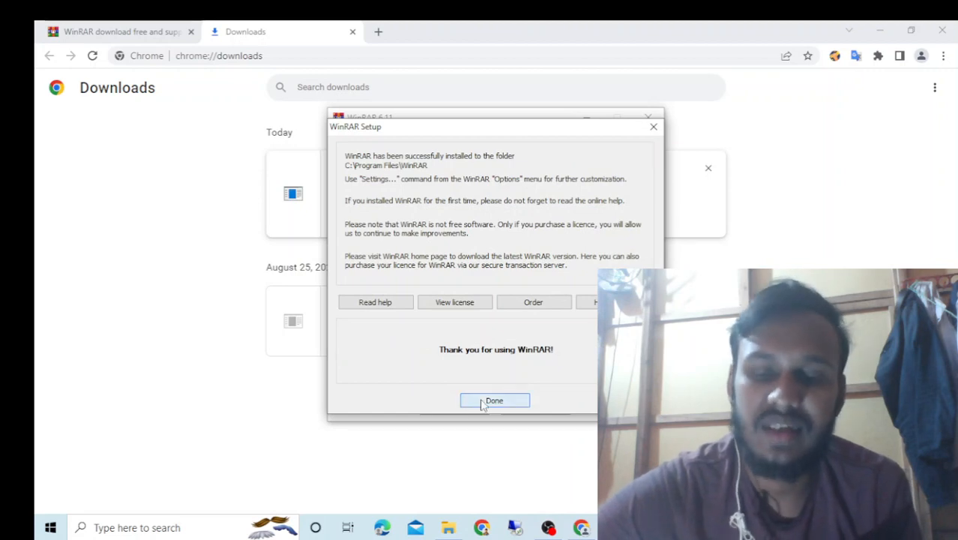
click(486, 402)
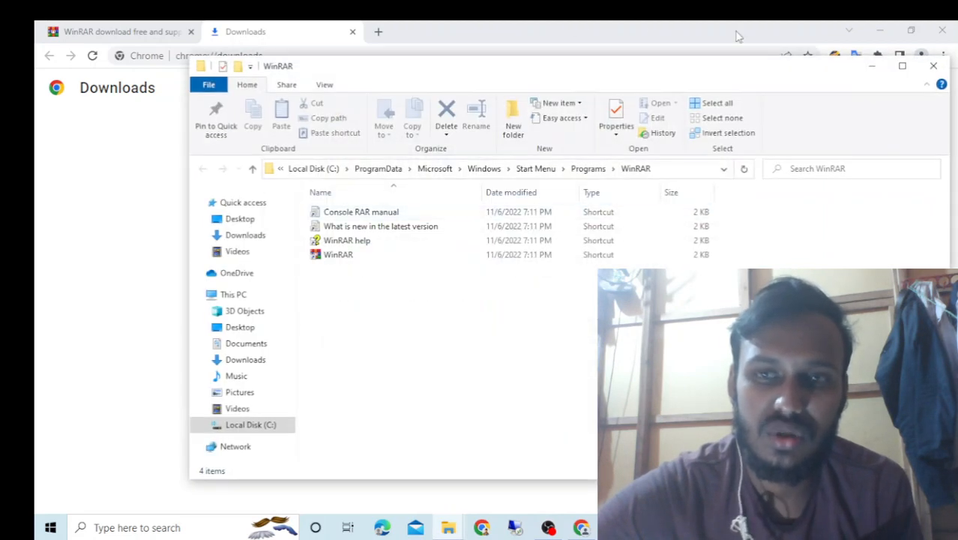
click(933, 67)
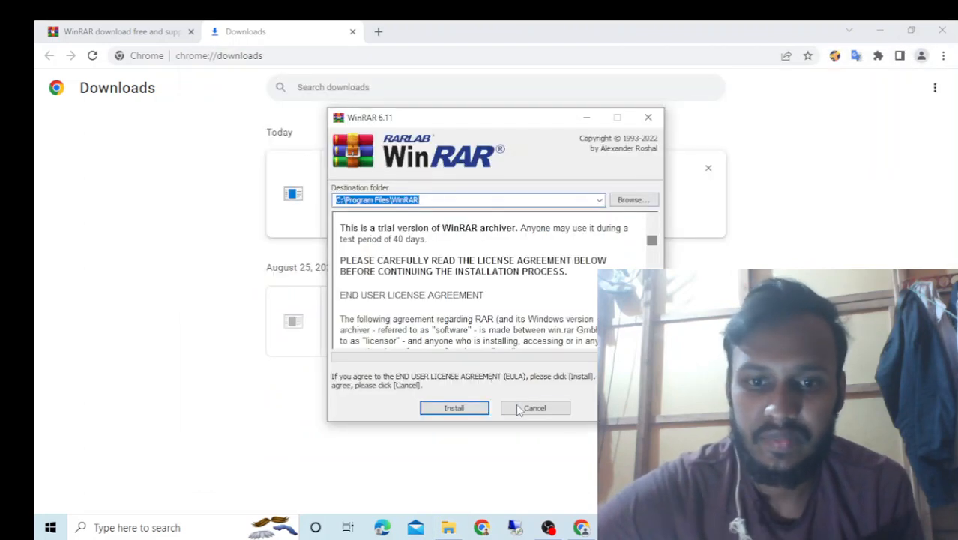
click(648, 118)
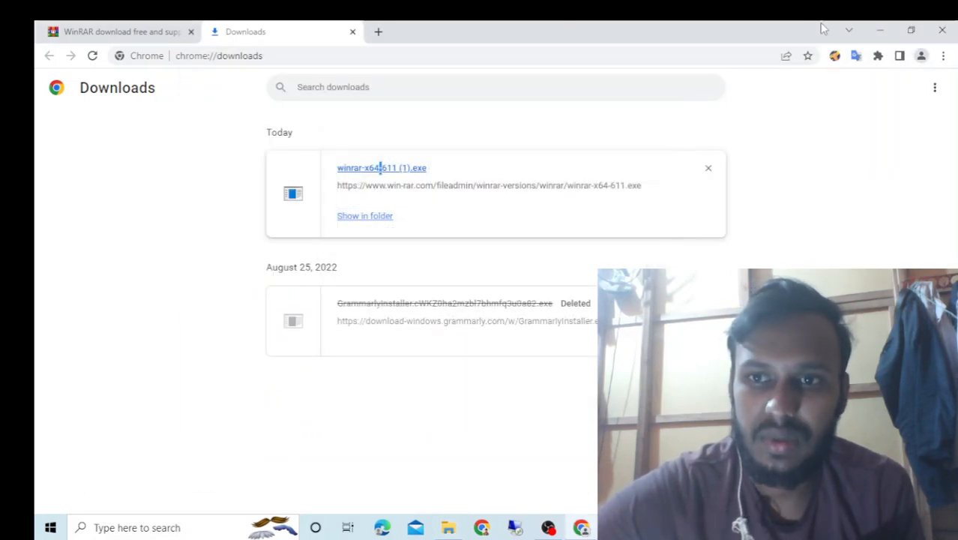
Step: Minimize the browser and show the Downloads folder in File Explorer
click(881, 32)
click(880, 29)
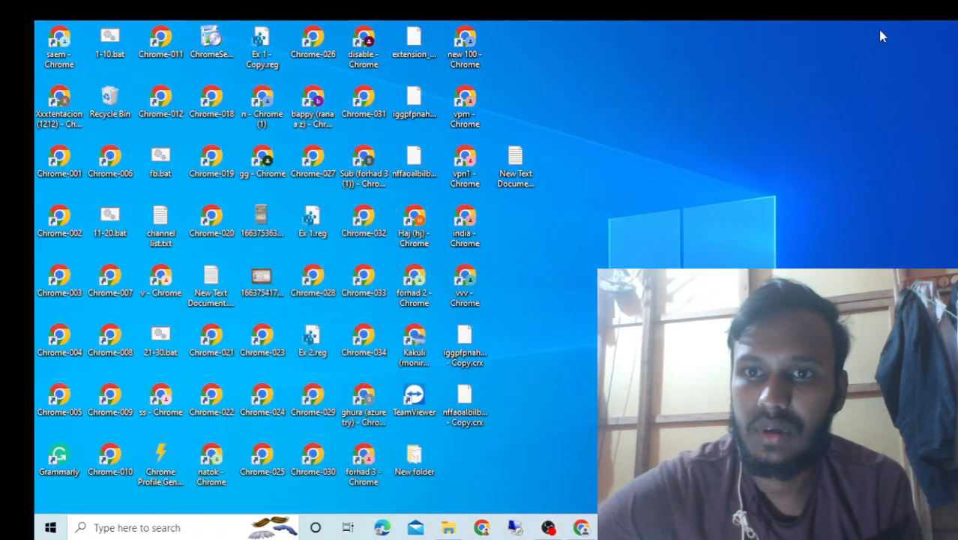
click(449, 527)
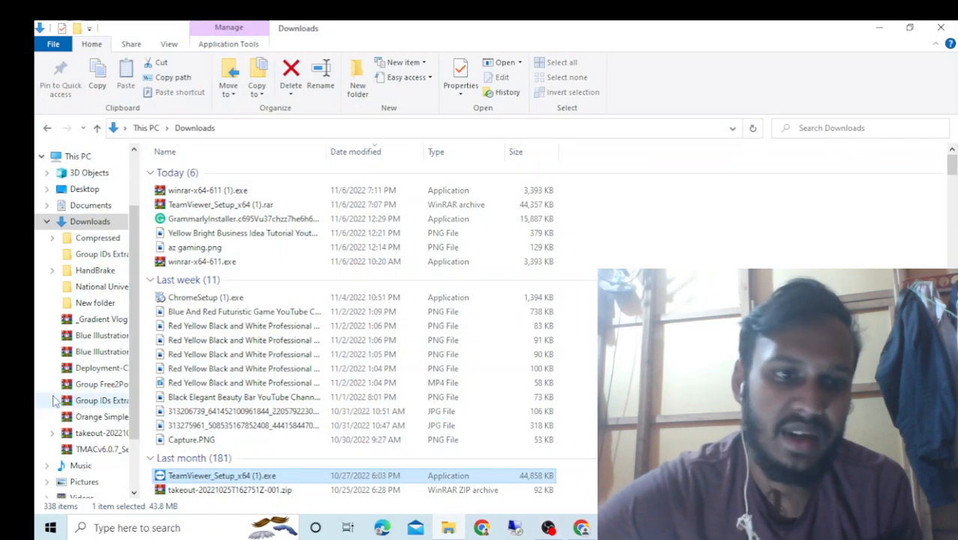
click(94, 223)
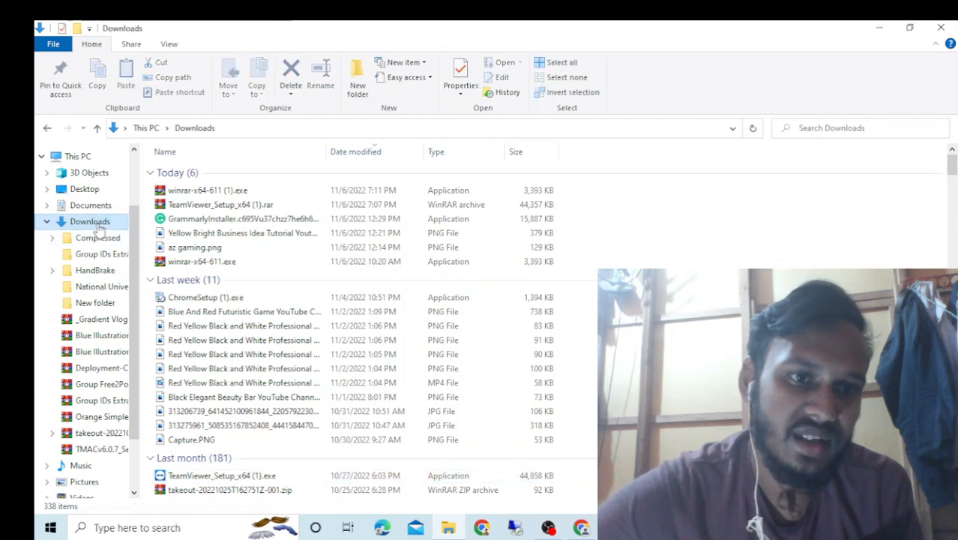
Step: Extract TeamViewer_Setup_x64 (1).rar directly into the Downloads folder, replacing all existing files
click(207, 192)
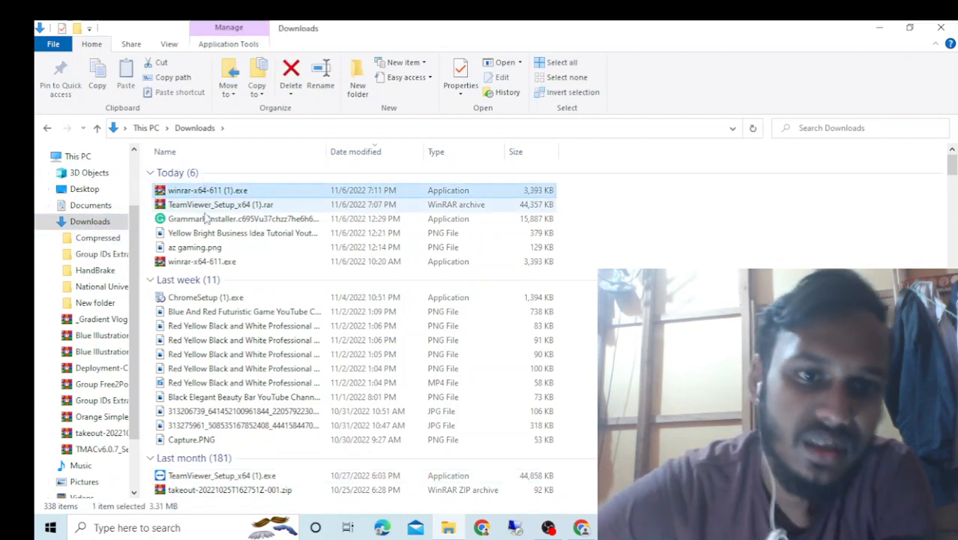
click(215, 205)
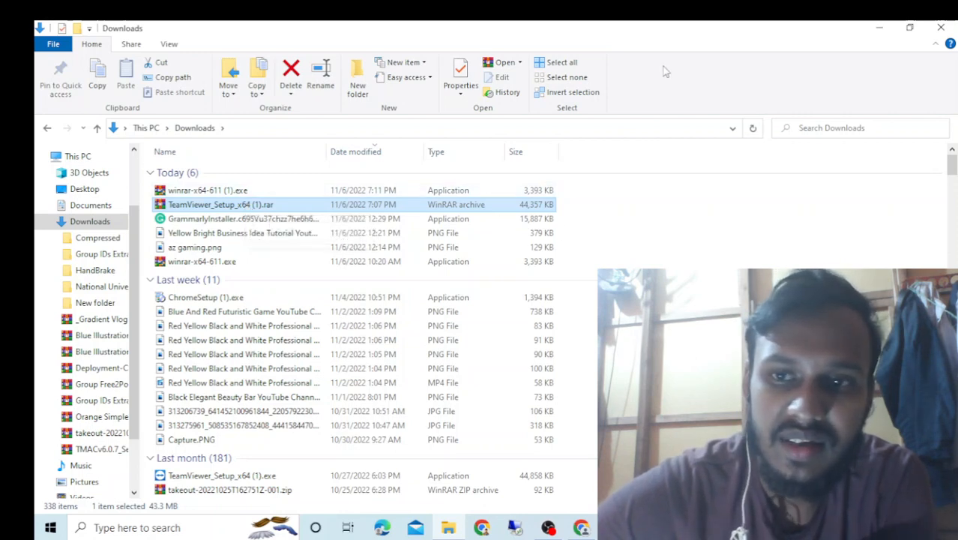
right_click(272, 210)
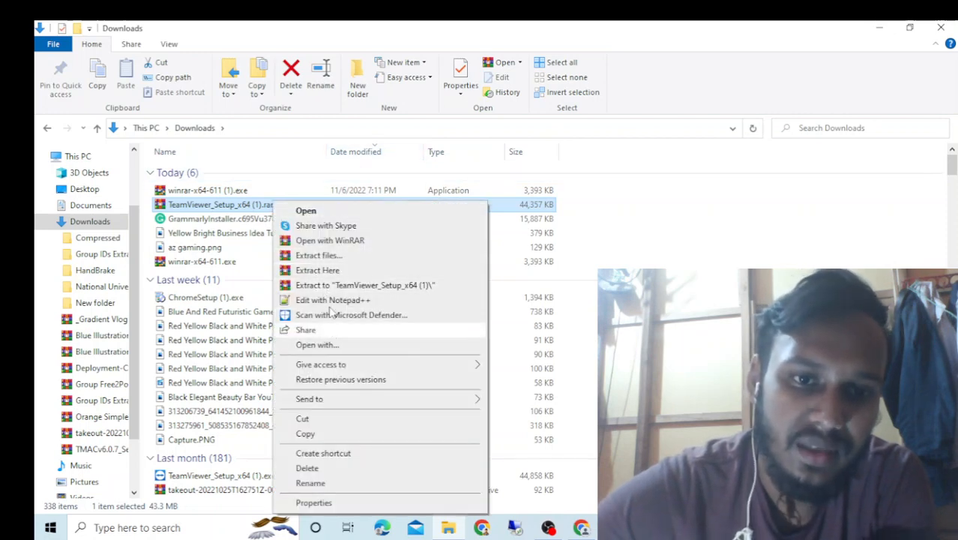
click(330, 271)
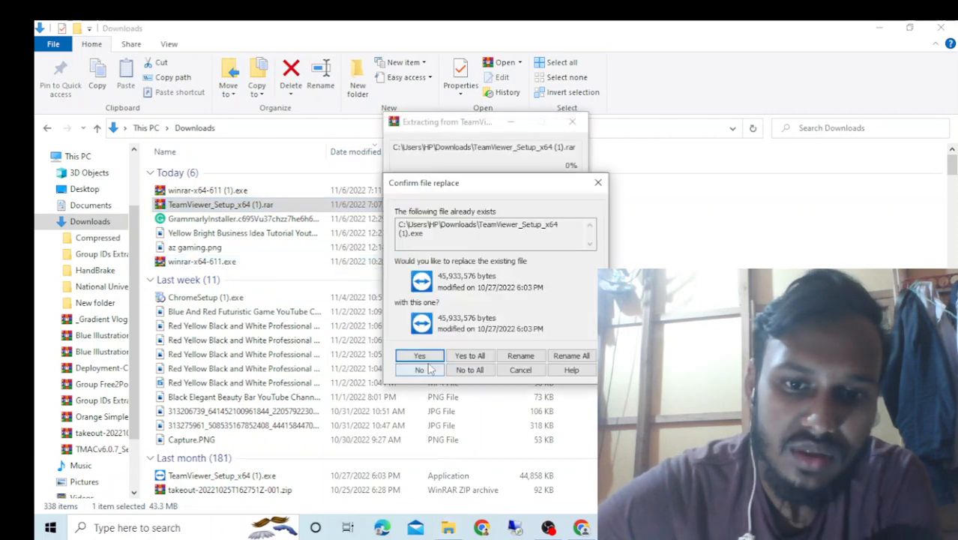
click(473, 356)
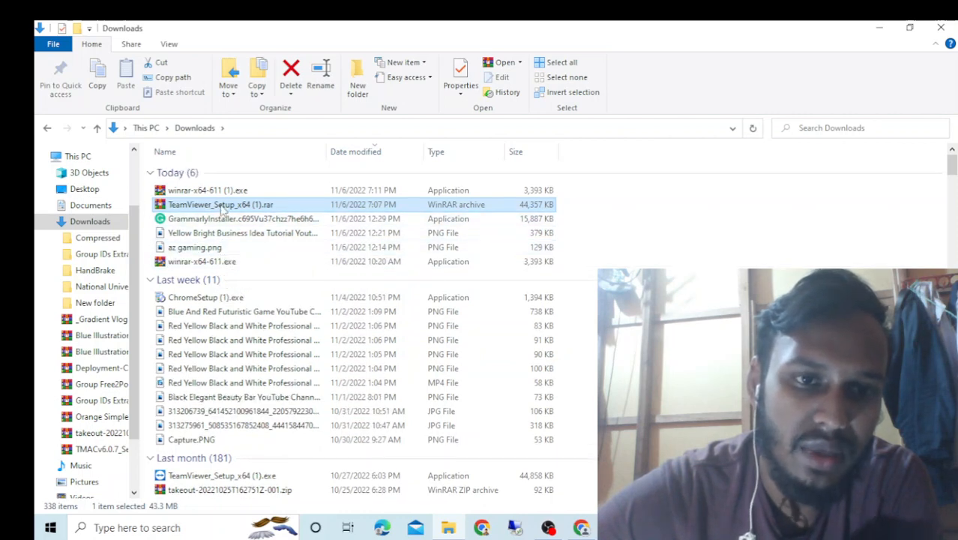
right_click(222, 211)
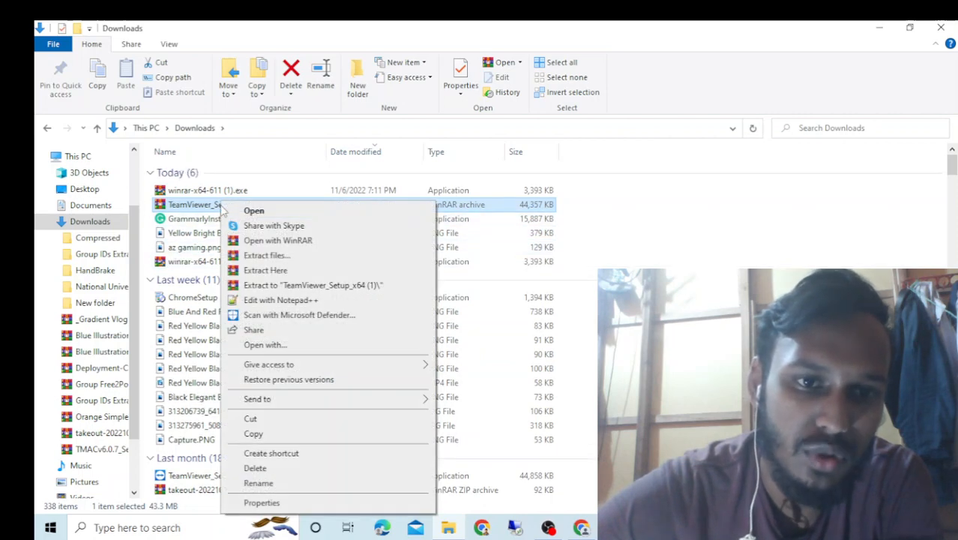
click(264, 256)
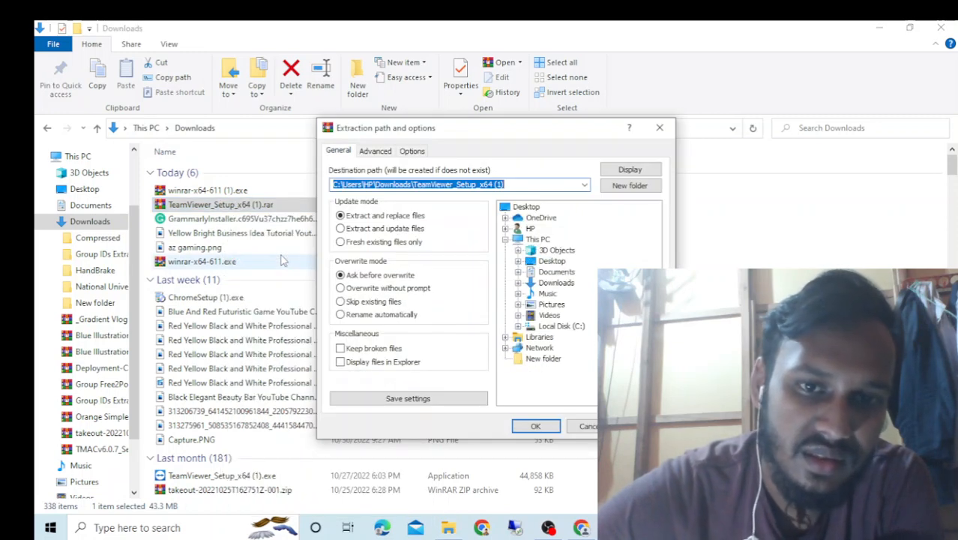
click(659, 128)
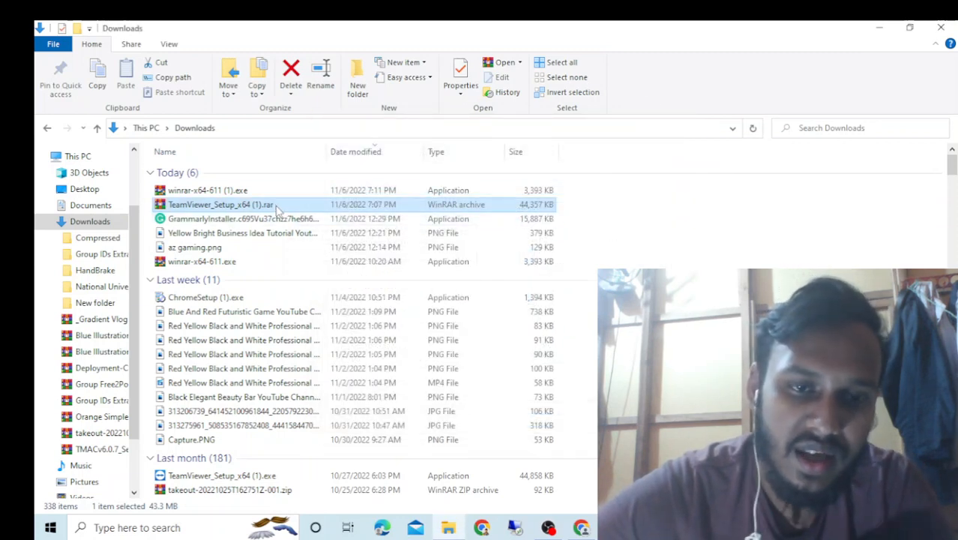
Step: Extract TeamViewer_Setup_x64 (1).rar into its own TeamViewer_Setup_x64 (1) subfolder and open that folder
right_click(274, 206)
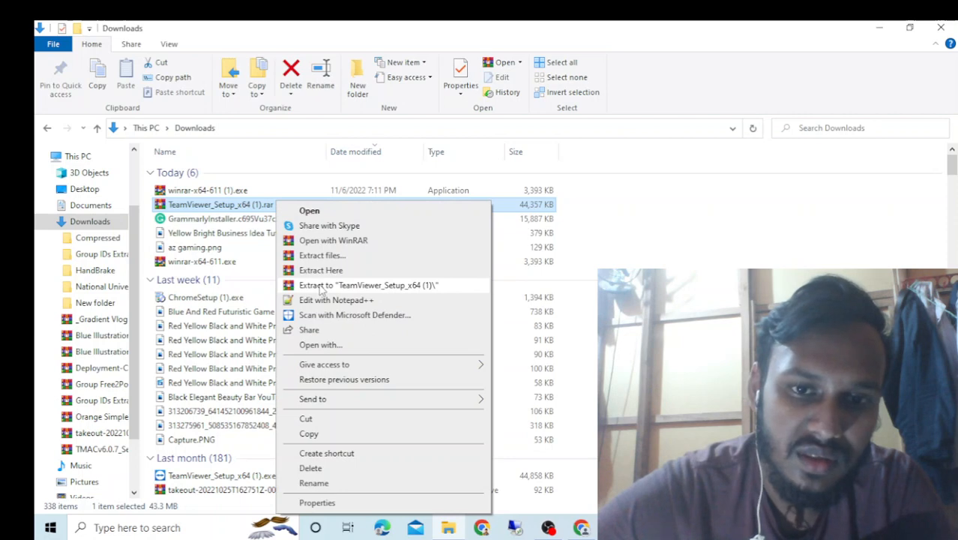
click(321, 287)
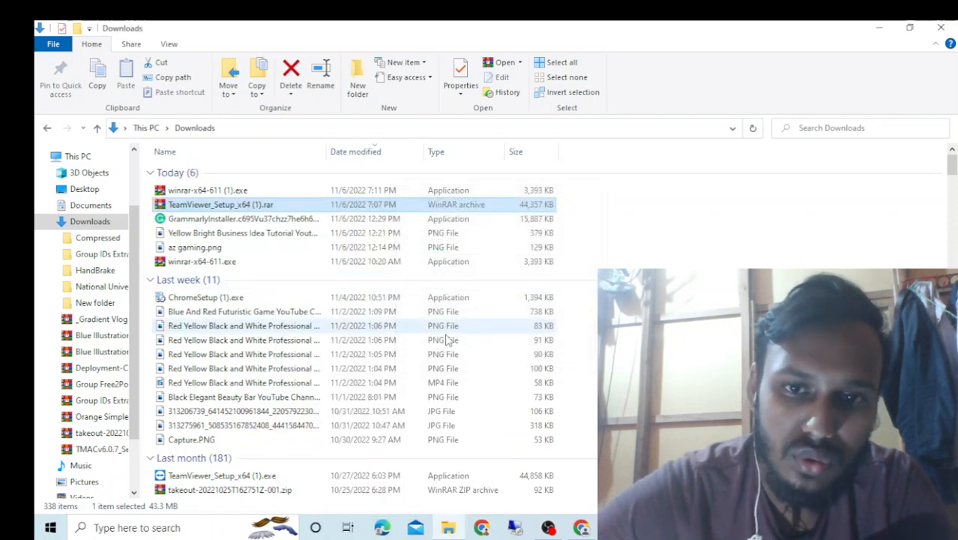
click(90, 321)
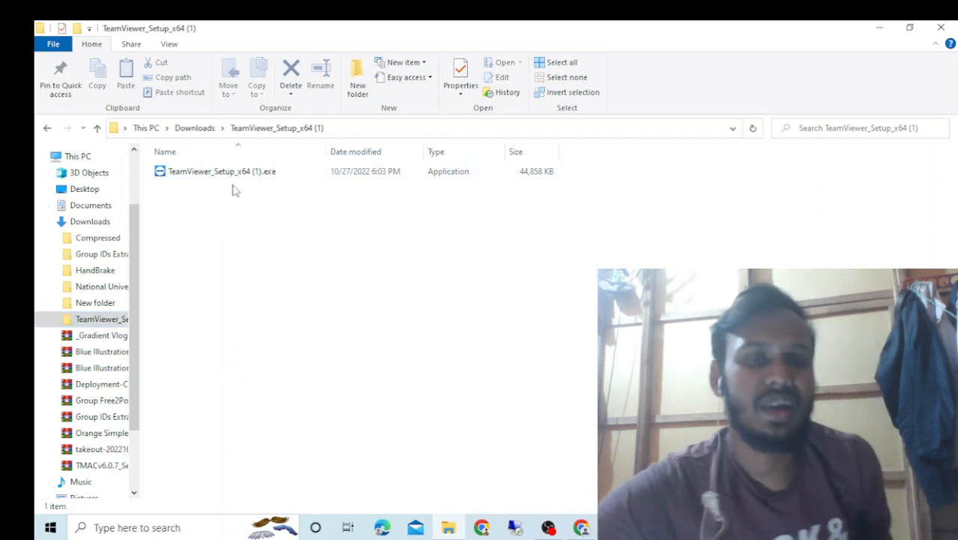
Step: Return to the Downloads folder, open TeamViewer_Setup_x64 (1).rar in WinRAR, and dismiss the extra WinRAR pop-up window
click(84, 221)
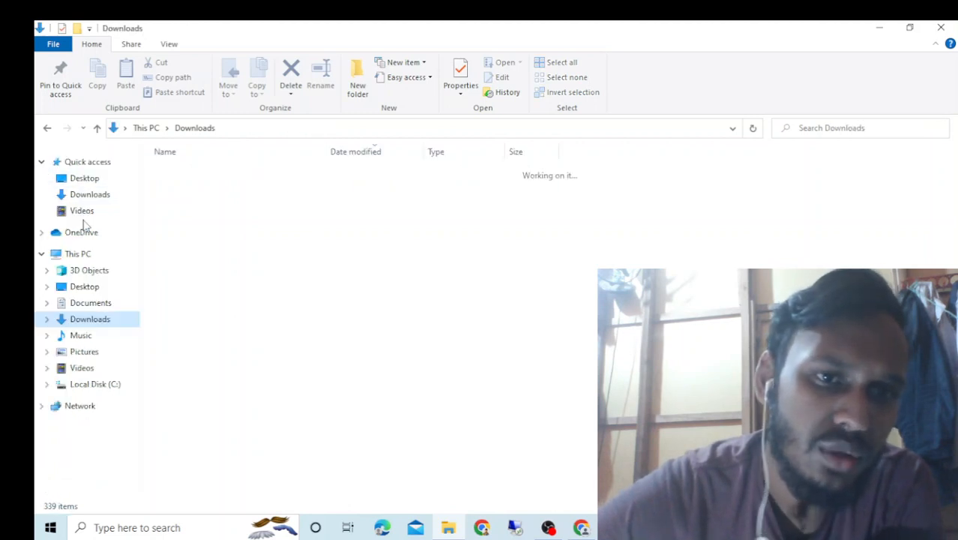
click(193, 190)
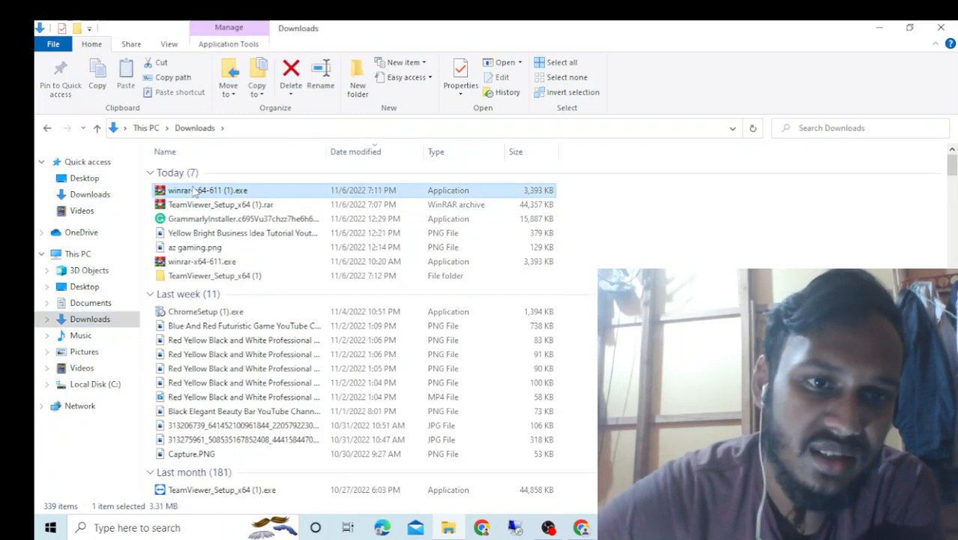
click(196, 205)
right_click(197, 207)
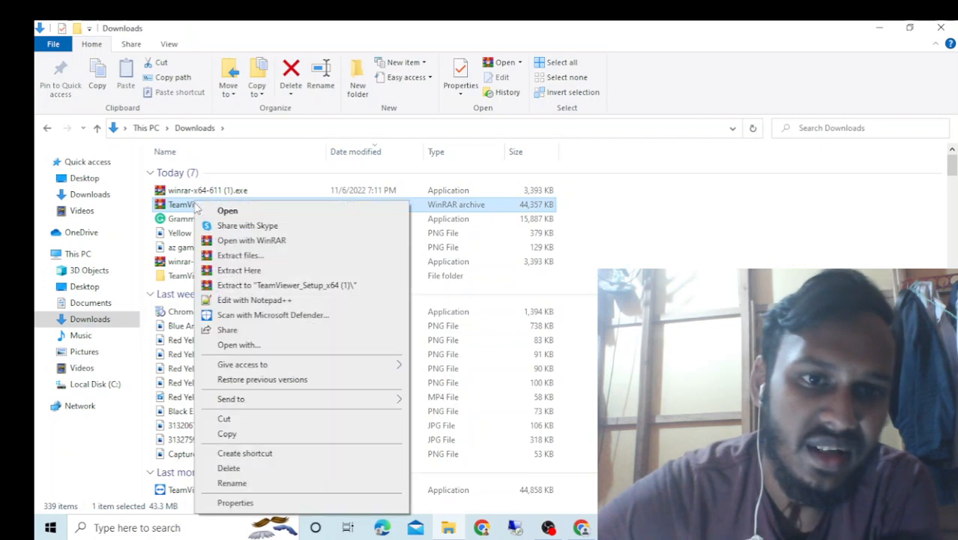
click(223, 240)
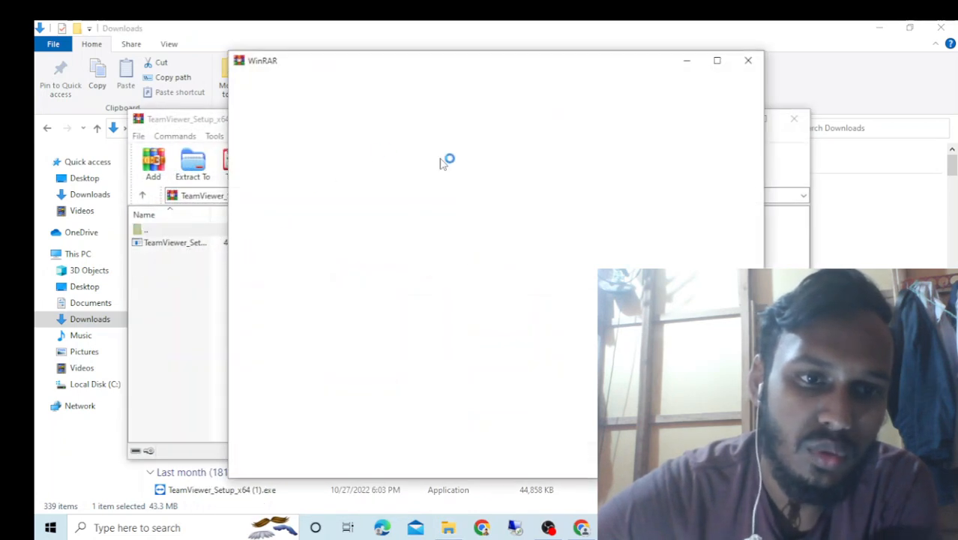
click(747, 63)
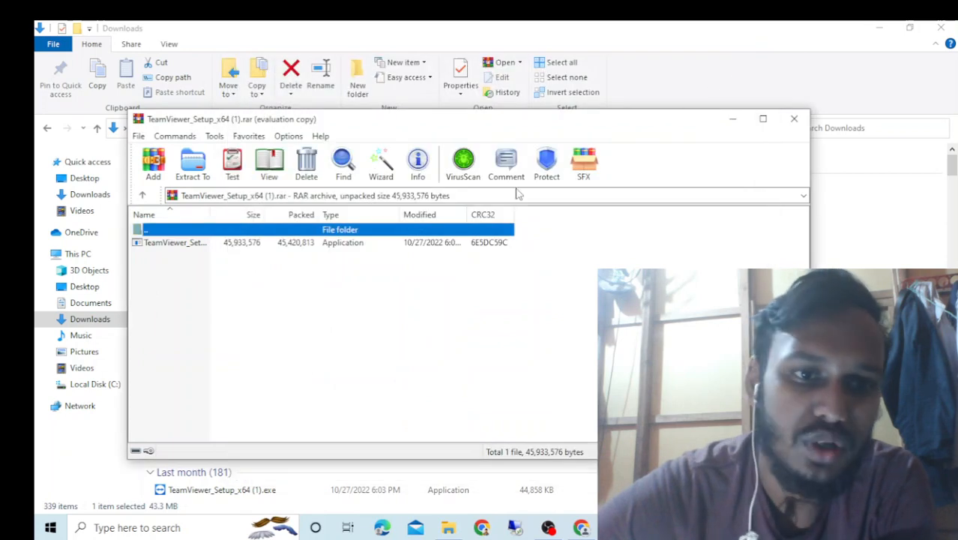
Step: Examine the TeamViewer setup application inside the archive and close the archive window
click(264, 295)
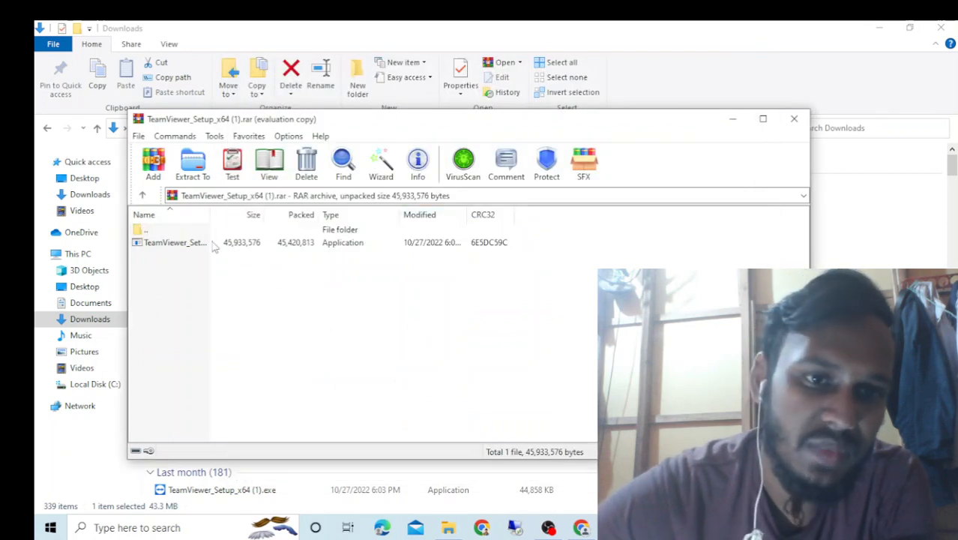
click(212, 246)
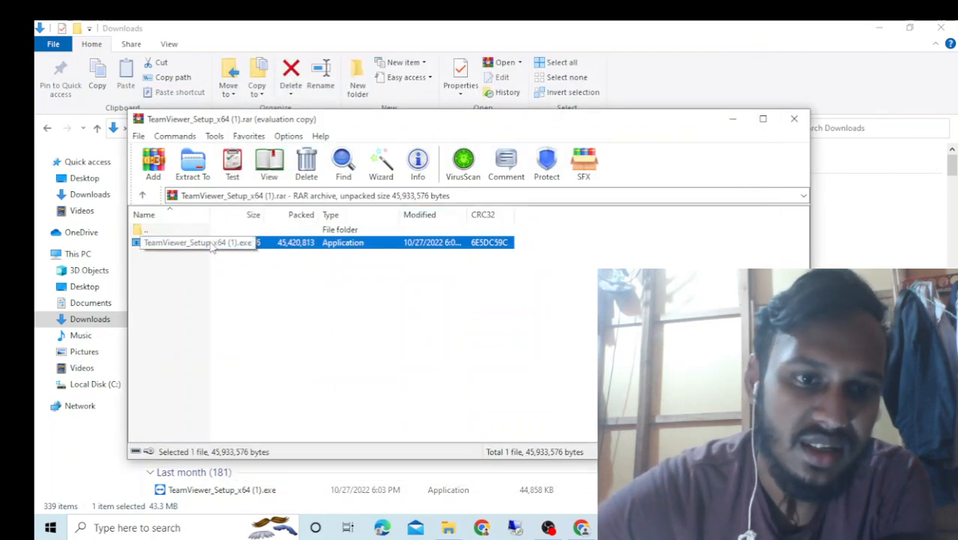
click(233, 286)
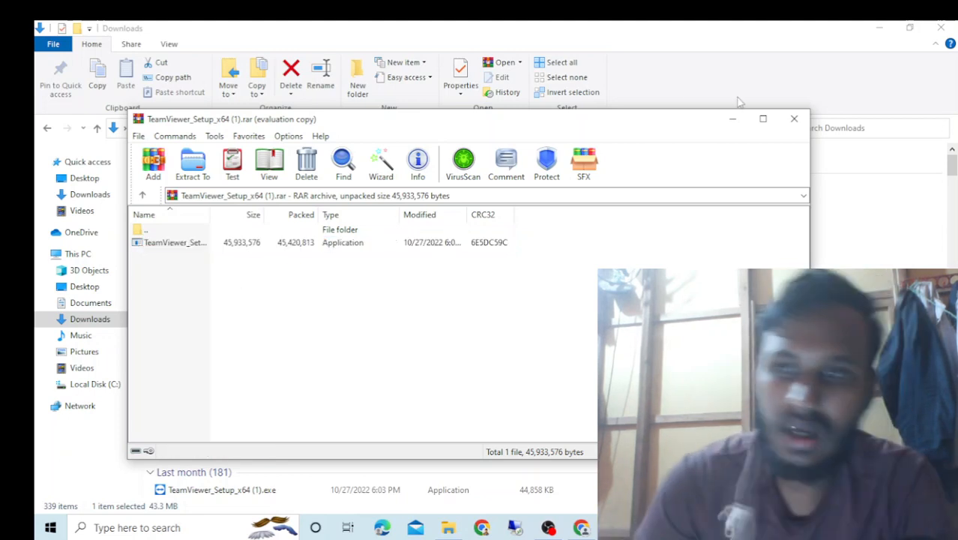
click(792, 120)
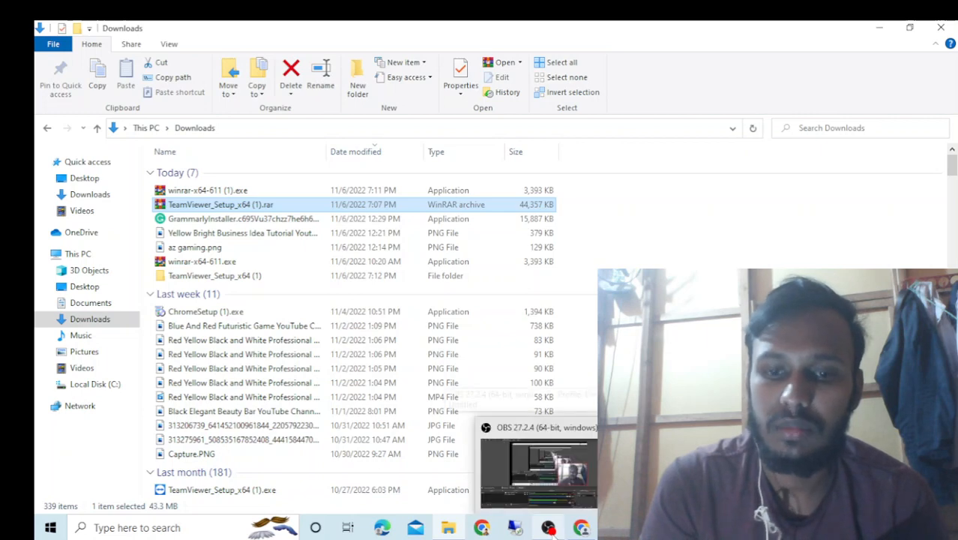
click(550, 529)
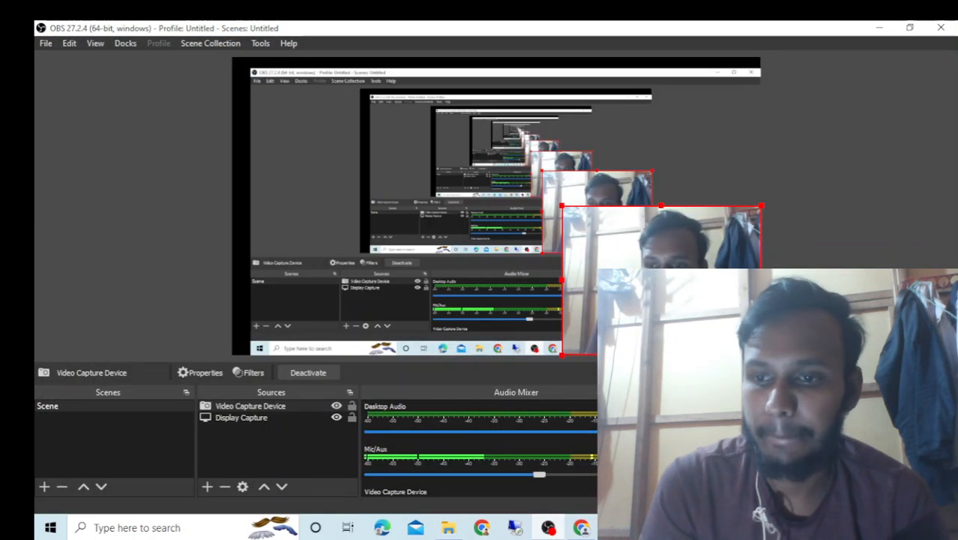